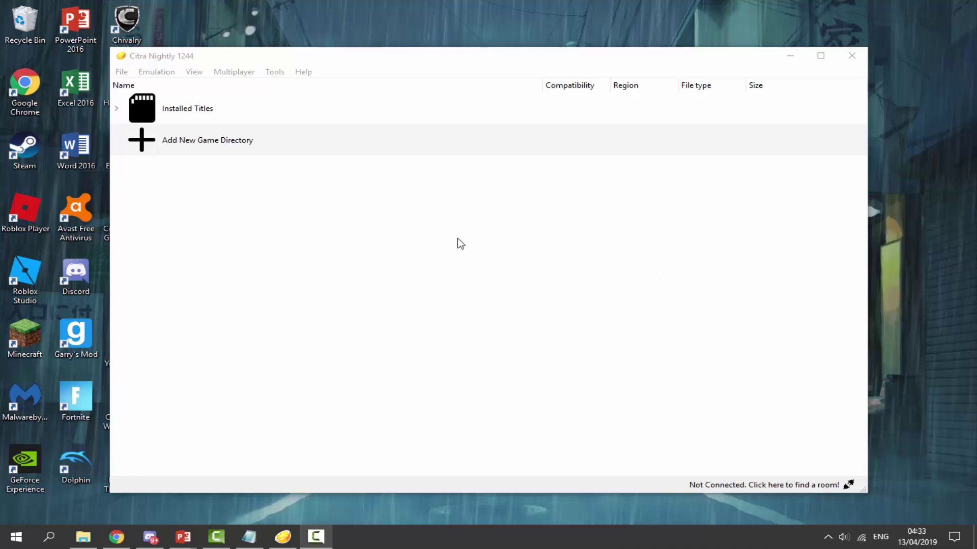
# Step: Check in the Windows device settings that the game controller is listed among the connected devices, and close the settings
pyautogui.click(46, 542)
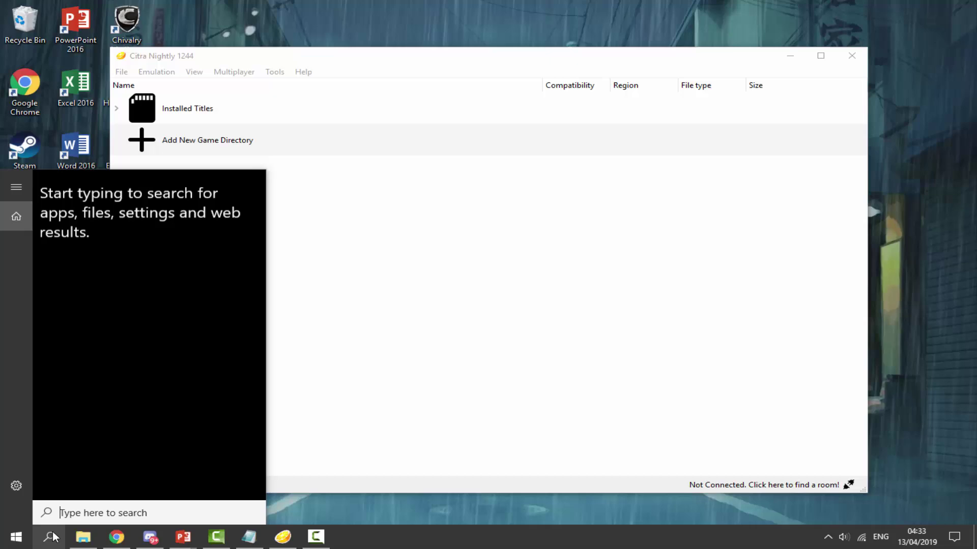
pyautogui.click(18, 487)
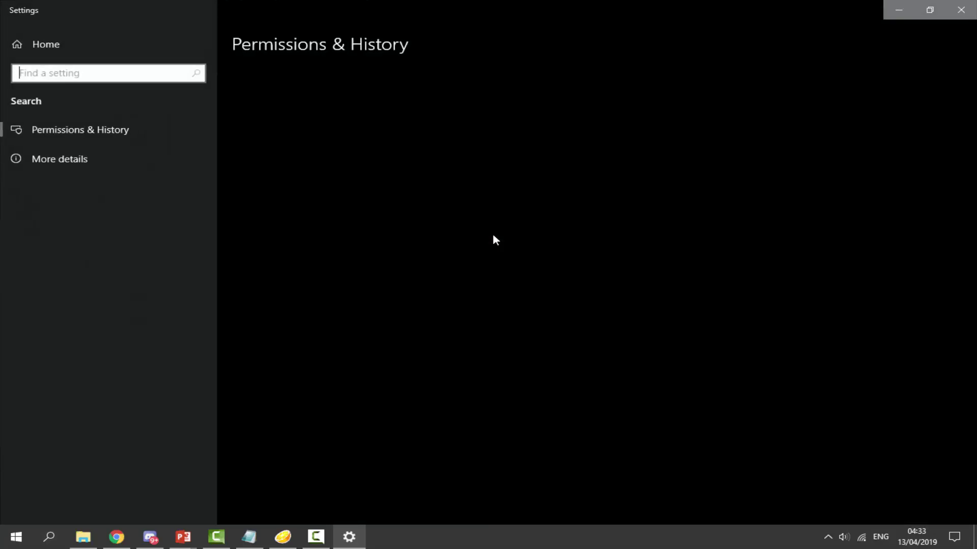
pyautogui.click(47, 44)
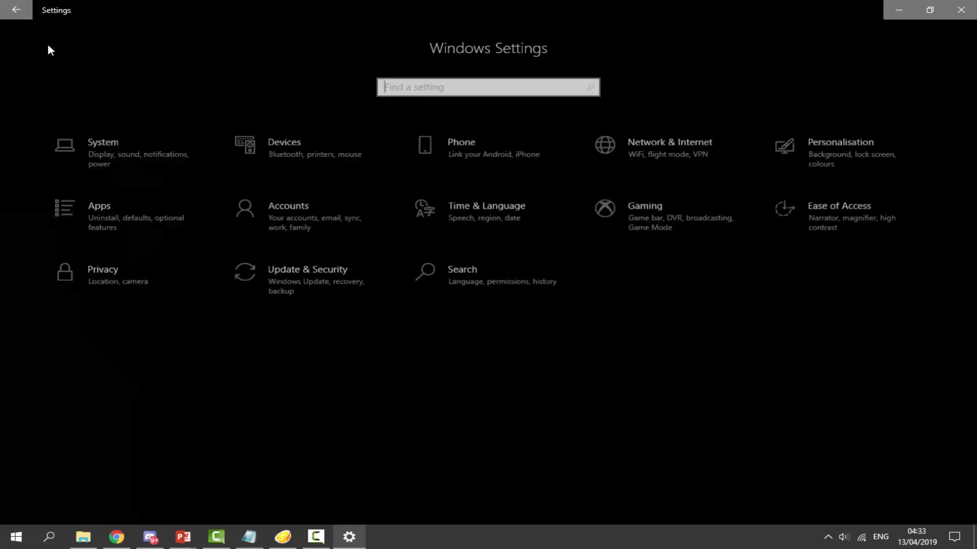
pyautogui.click(319, 149)
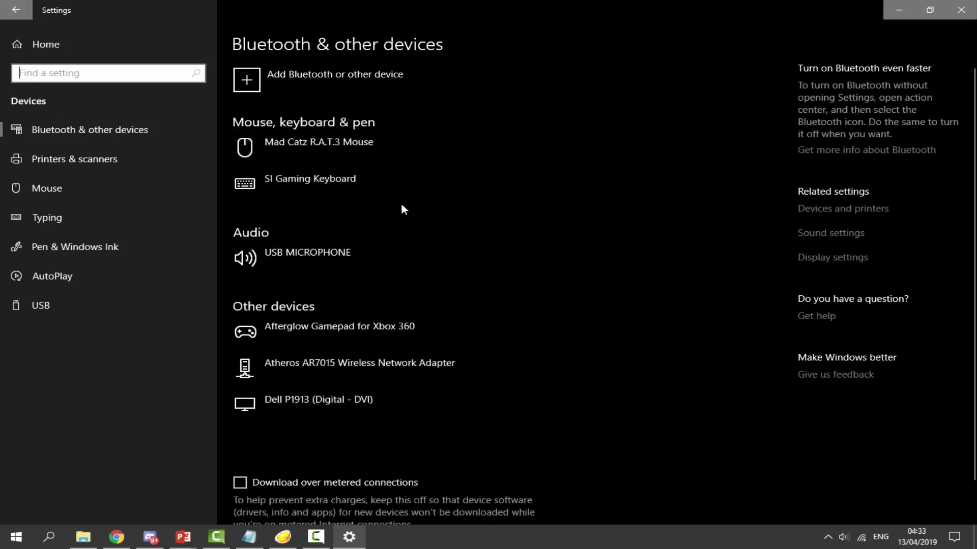
pyautogui.scroll(-1, 278, 329)
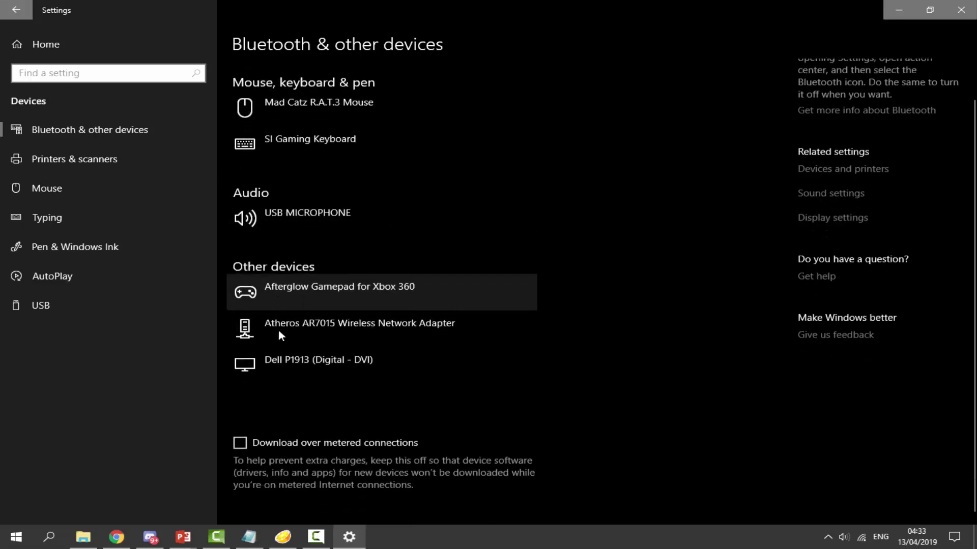
pyautogui.scroll(1, 278, 330)
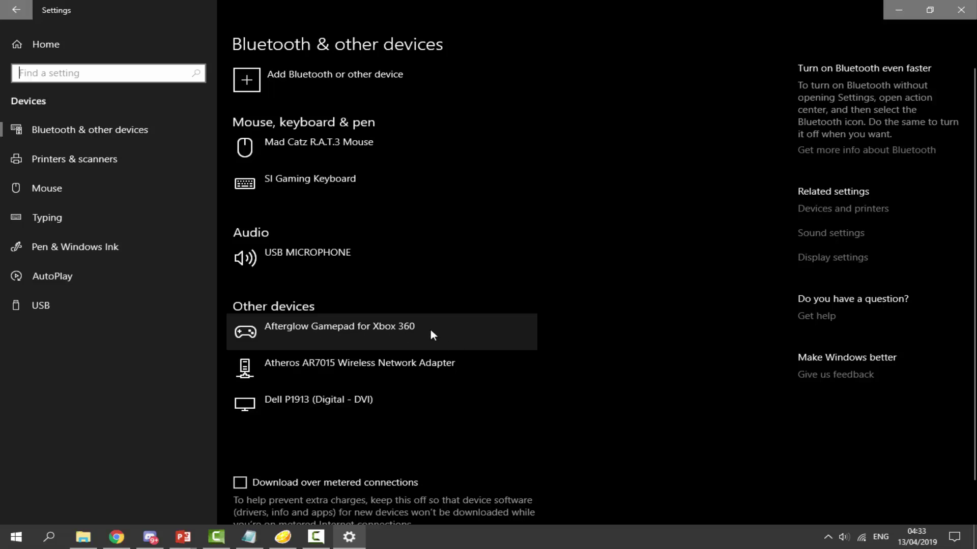
pyautogui.scroll(-1, 430, 330)
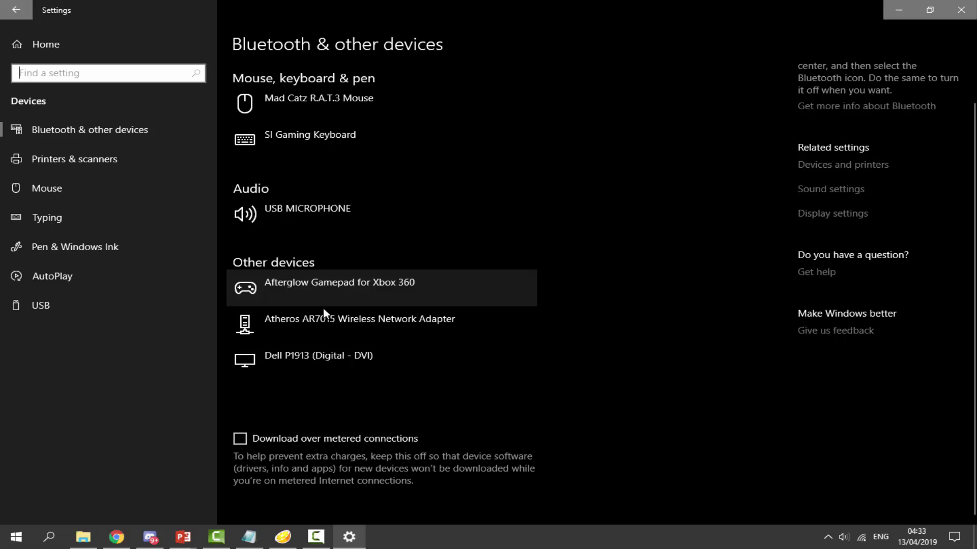
pyautogui.scroll(1, 324, 313)
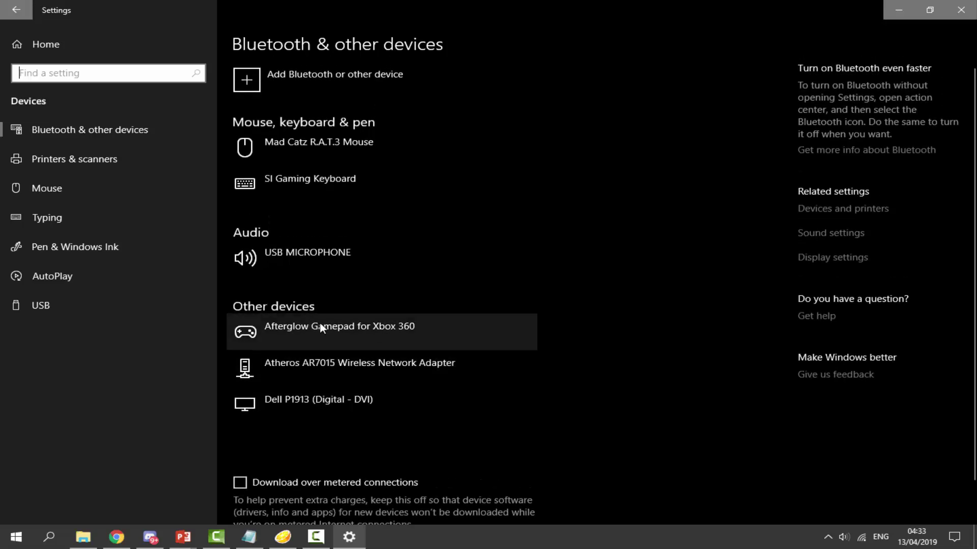
pyautogui.click(963, 13)
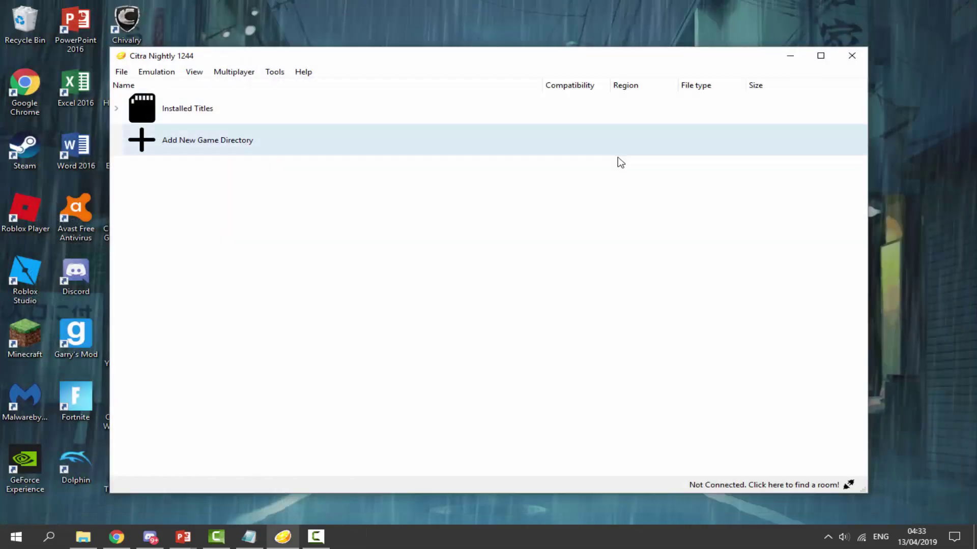
# Step: Open Citra's controls configuration and delete the existing Xbox input profile
pyautogui.click(156, 74)
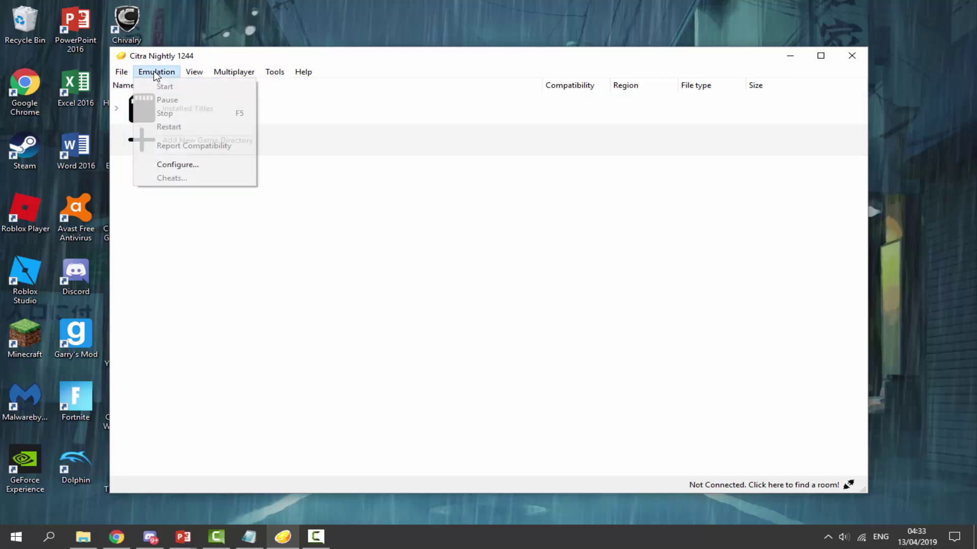
pyautogui.click(185, 170)
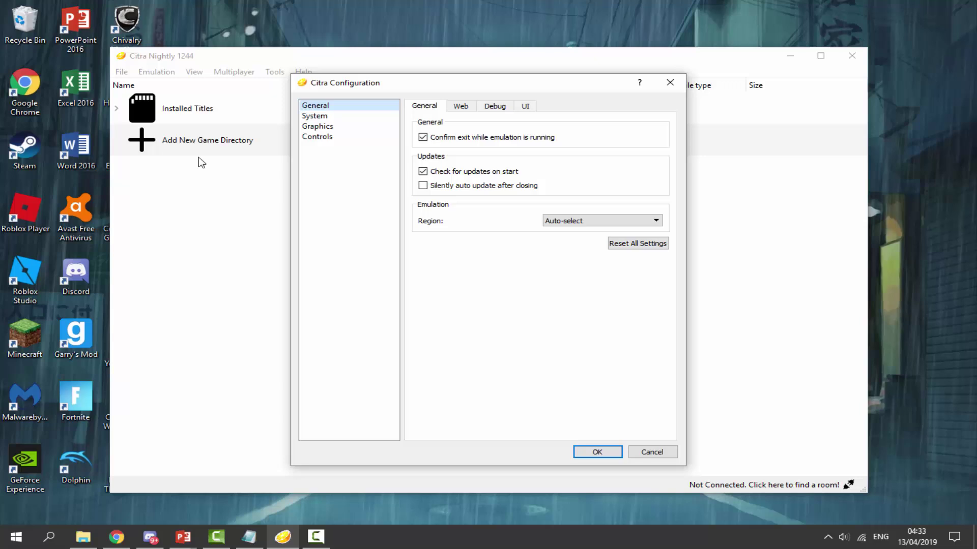
pyautogui.click(312, 142)
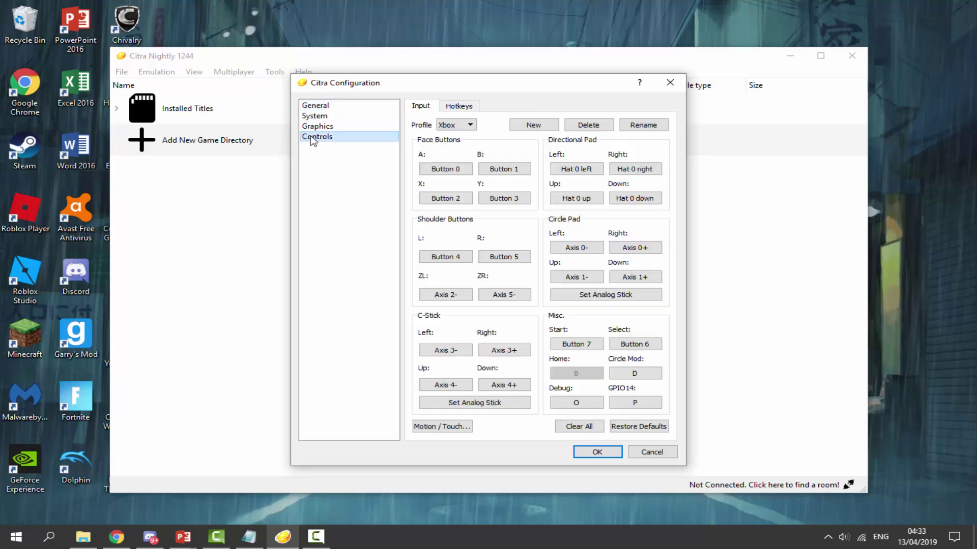
pyautogui.click(466, 126)
pyautogui.click(464, 128)
pyautogui.click(588, 125)
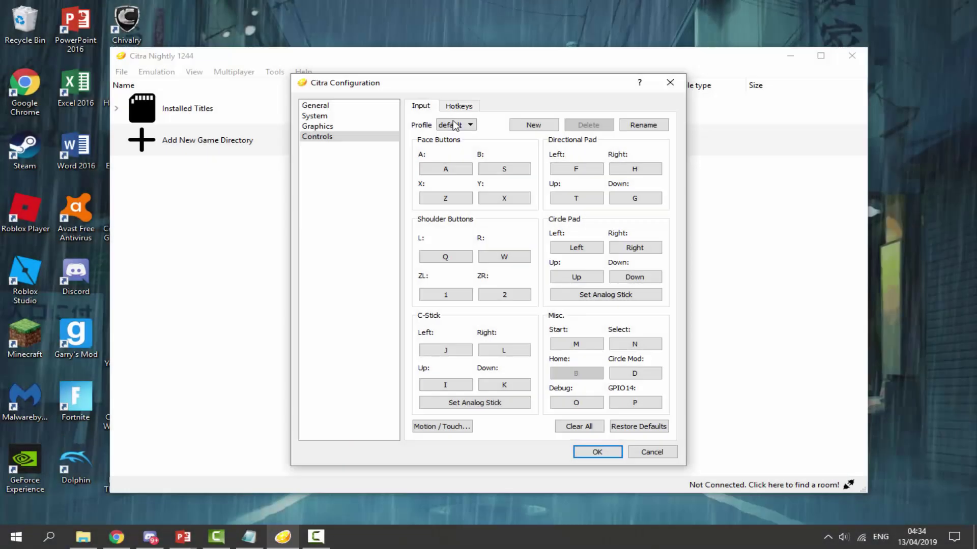
# Step: Create a new input profile named Xbox
pyautogui.click(455, 126)
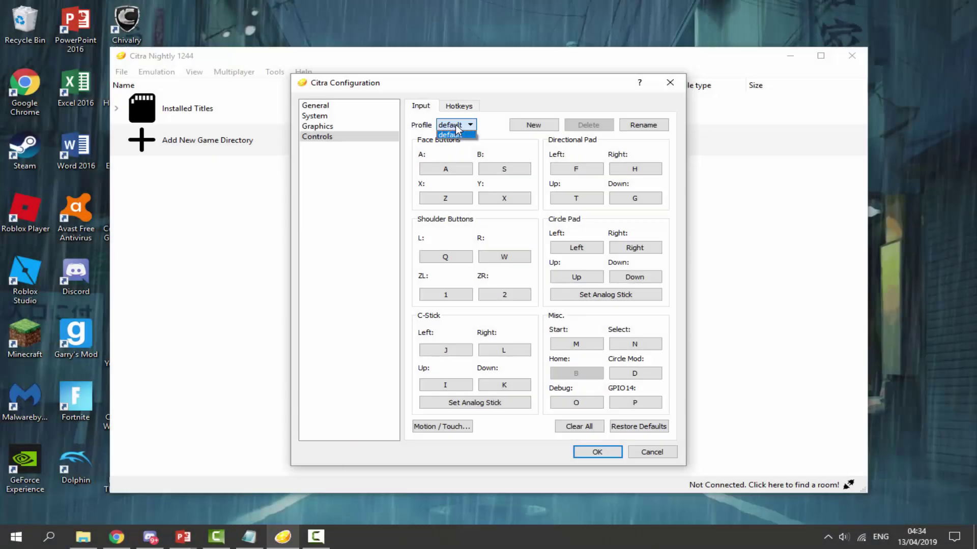
pyautogui.click(454, 128)
pyautogui.click(524, 126)
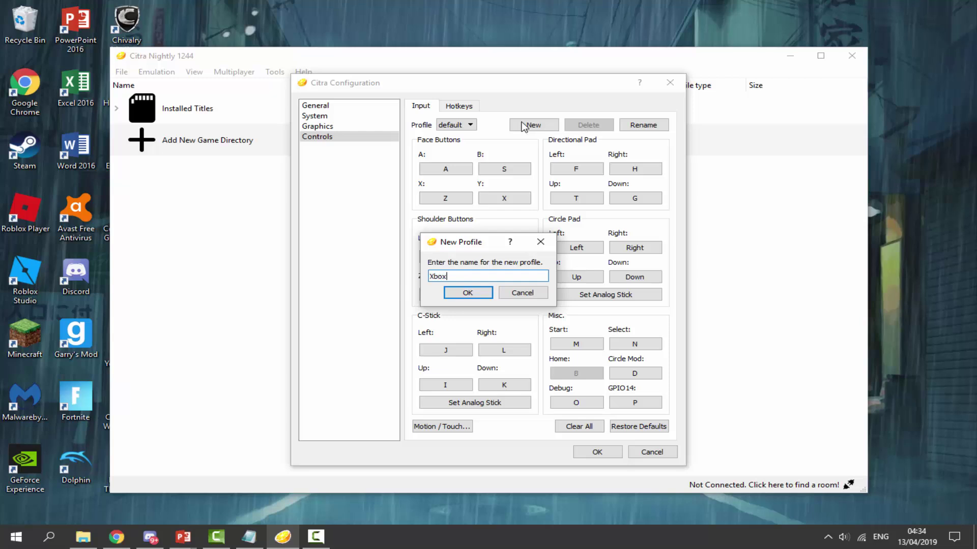
pyautogui.click(468, 294)
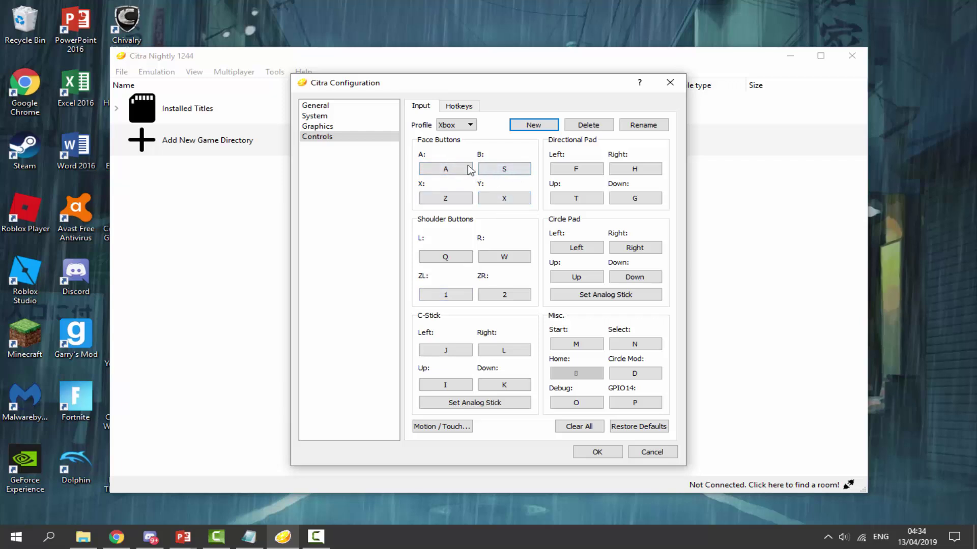
# Step: Map face buttons A, B, X and Y to controller Buttons 0, 1, 2 and 3, and the directional pad to the matching Hat 0 directions
pyautogui.click(445, 171)
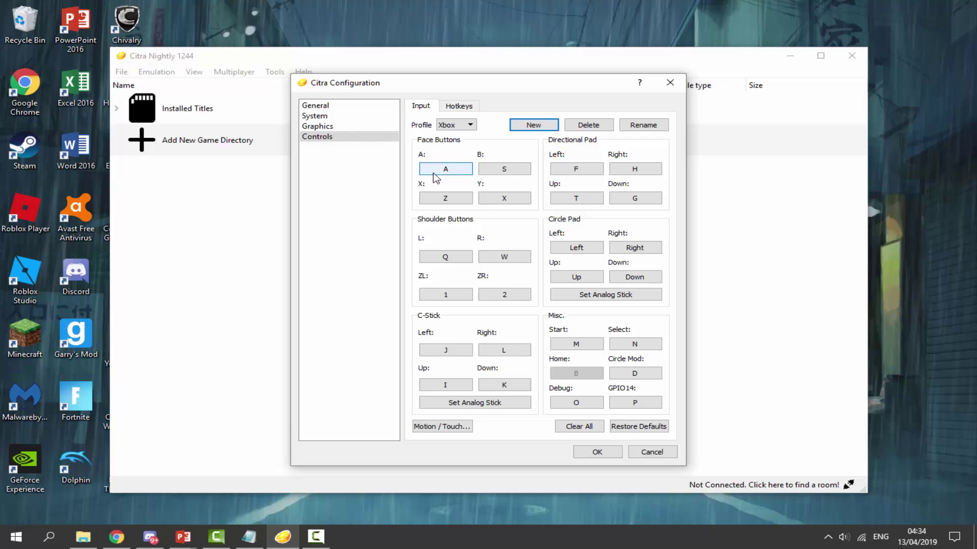
pyautogui.click(434, 173)
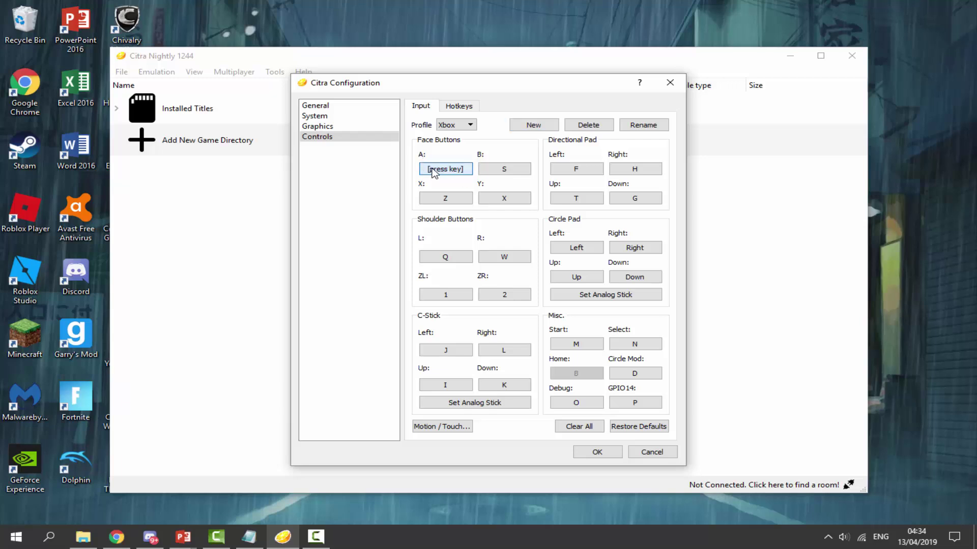
pyautogui.click(502, 173)
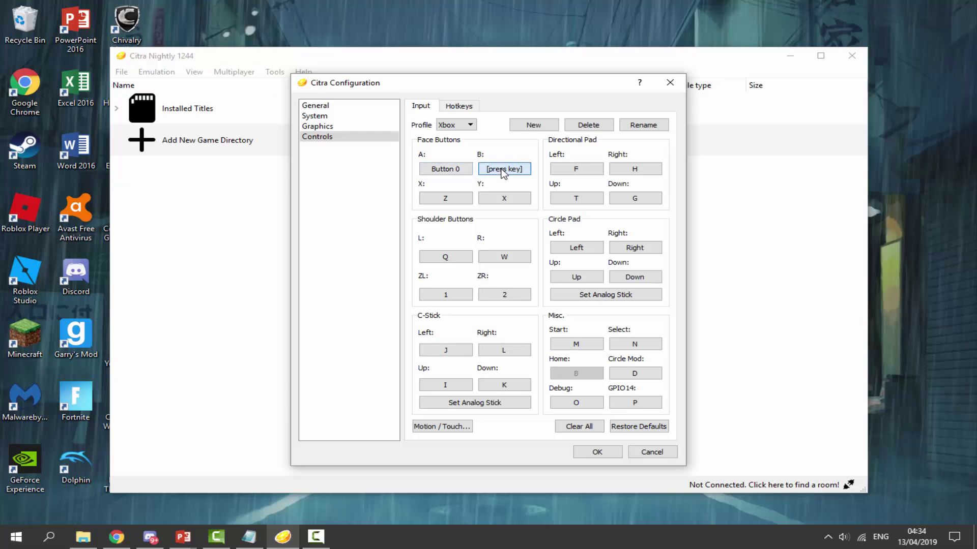
pyautogui.click(445, 200)
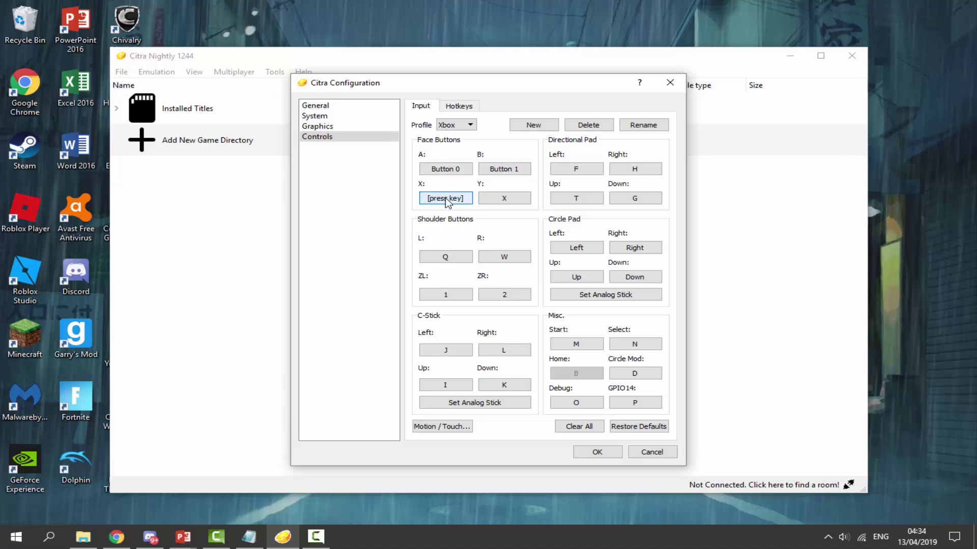
pyautogui.click(492, 203)
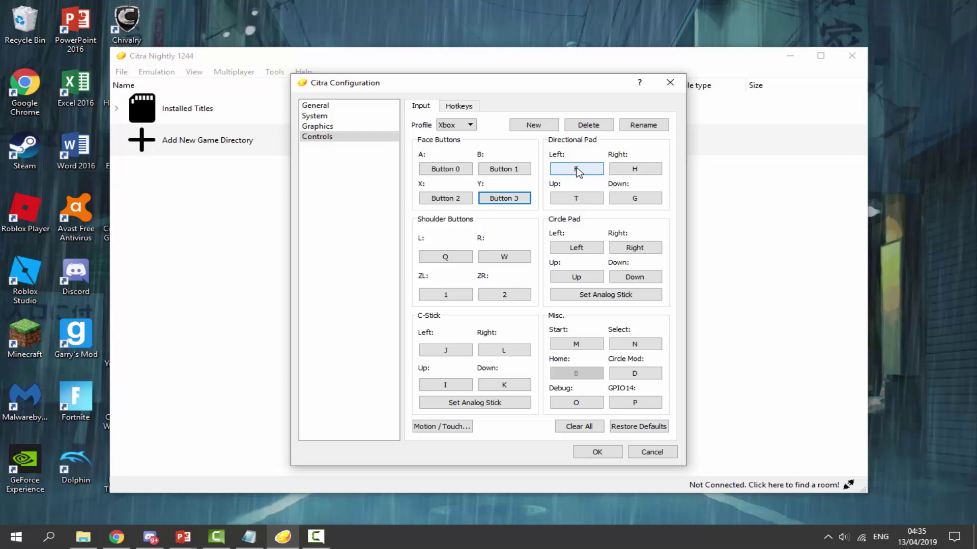
pyautogui.click(578, 171)
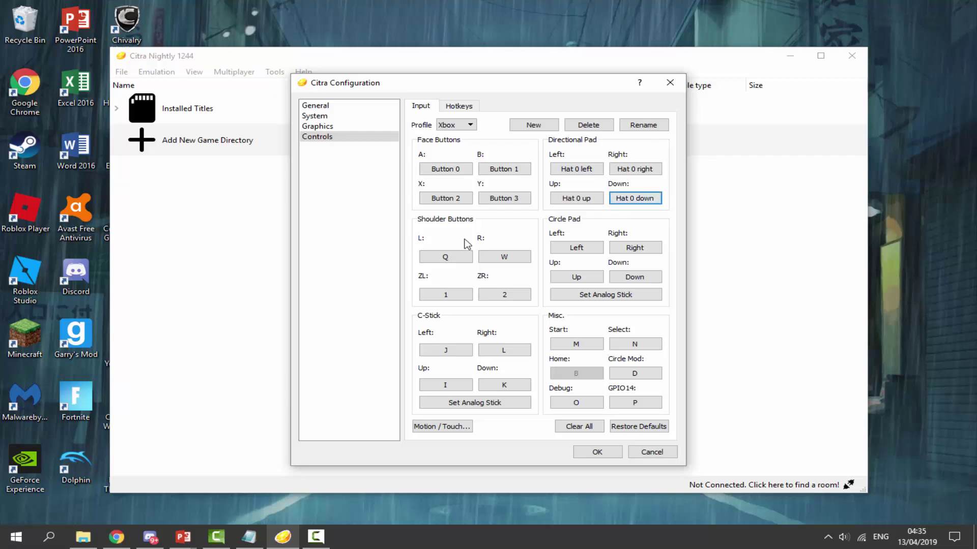
# Step: Map the shoulder buttons: L to Button 4, R to Button 5, ZL to Axis 2- and ZR to Axis 5-
pyautogui.click(446, 258)
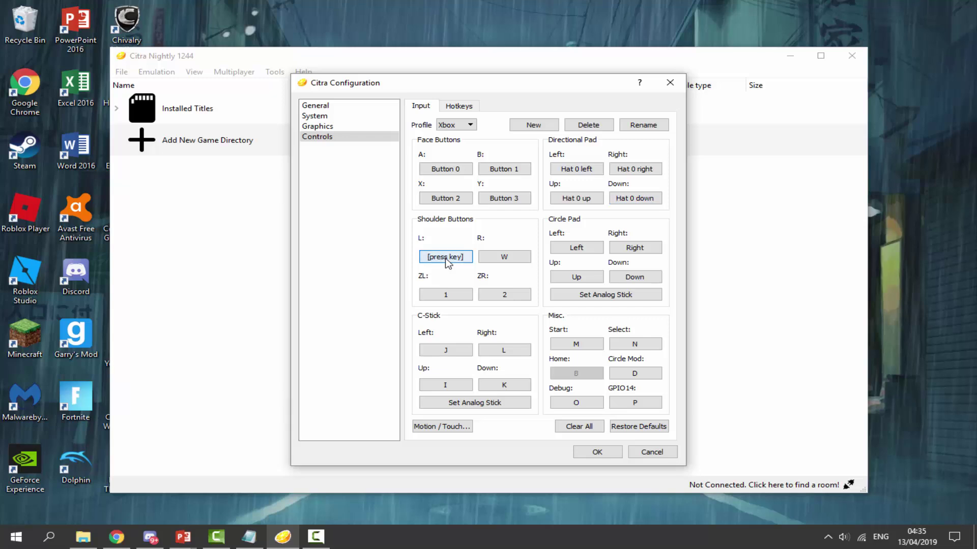
pyautogui.click(524, 259)
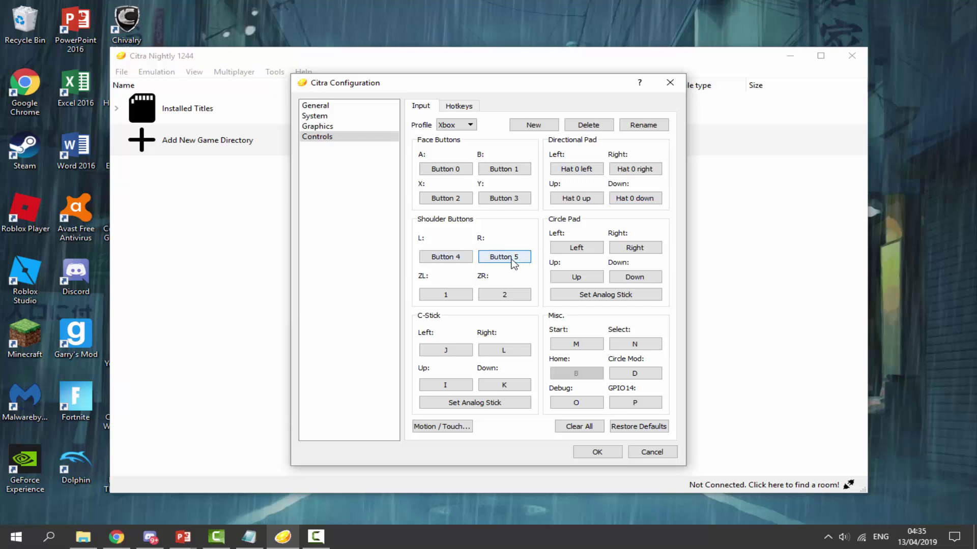
pyautogui.click(448, 299)
pyautogui.click(503, 295)
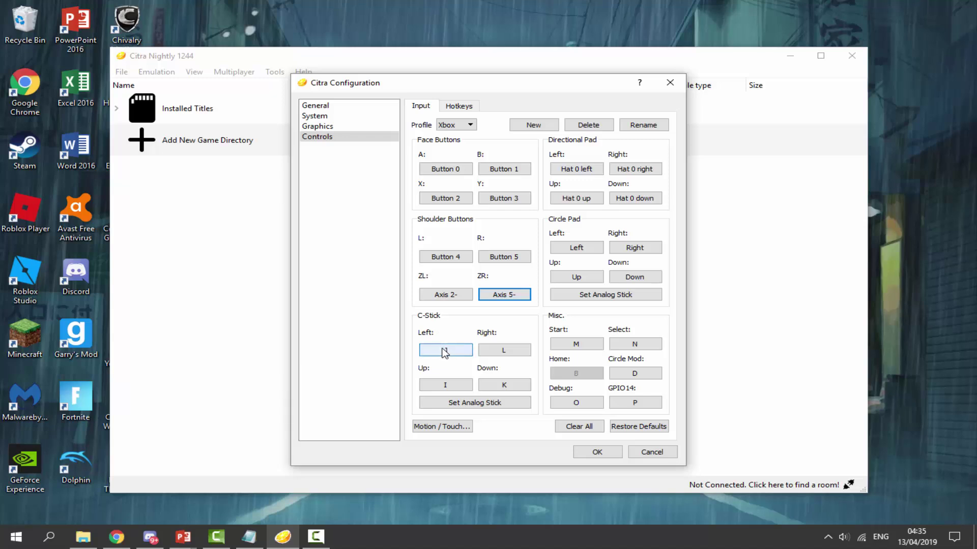
# Step: Map the C-Stick: left to Axis 0-, right to Axis 0+, up to Axis 1- and down to Axis 1+
pyautogui.click(446, 350)
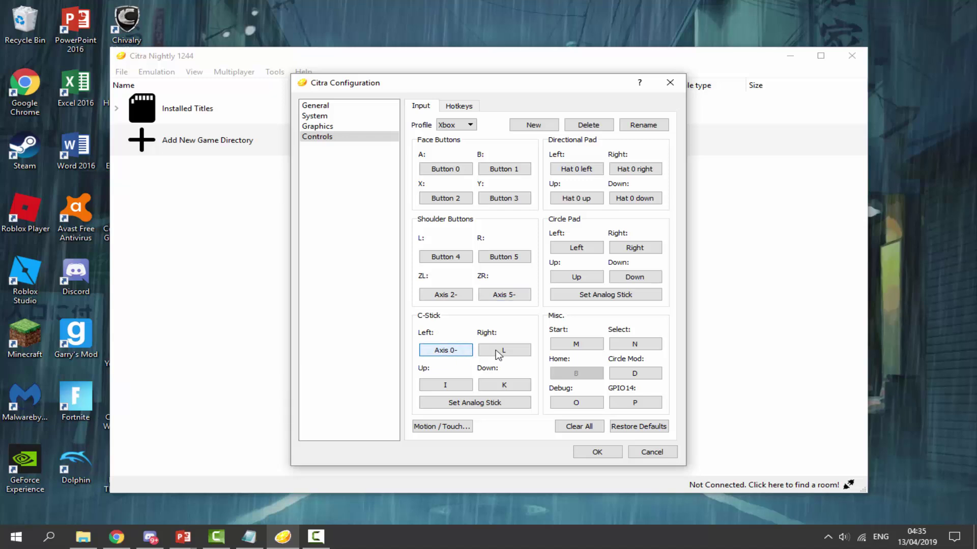
pyautogui.click(499, 351)
pyautogui.click(441, 385)
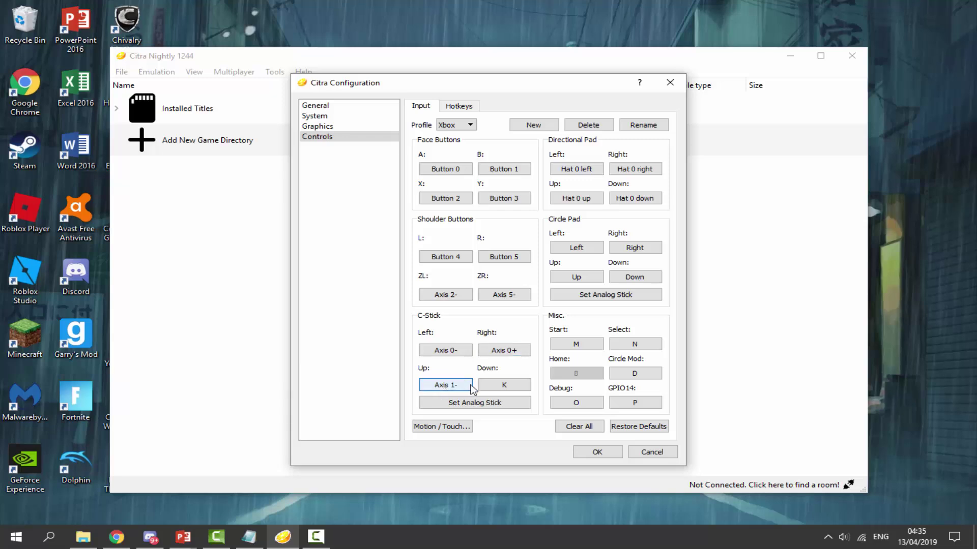
pyautogui.click(496, 385)
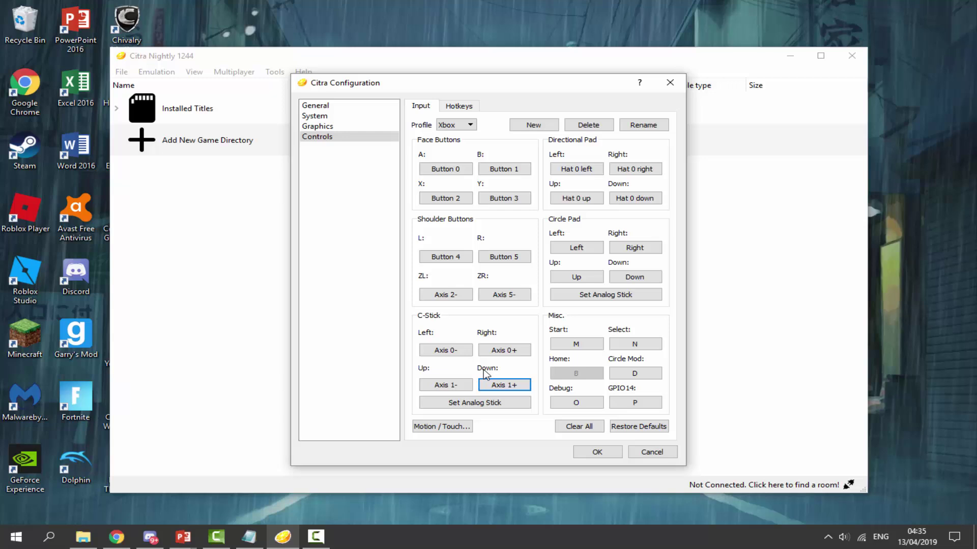
# Step: Map the Circle Pad: left to Axis 3-, right to Axis 3+, up to Axis 4- and down to Axis 4+
pyautogui.click(579, 248)
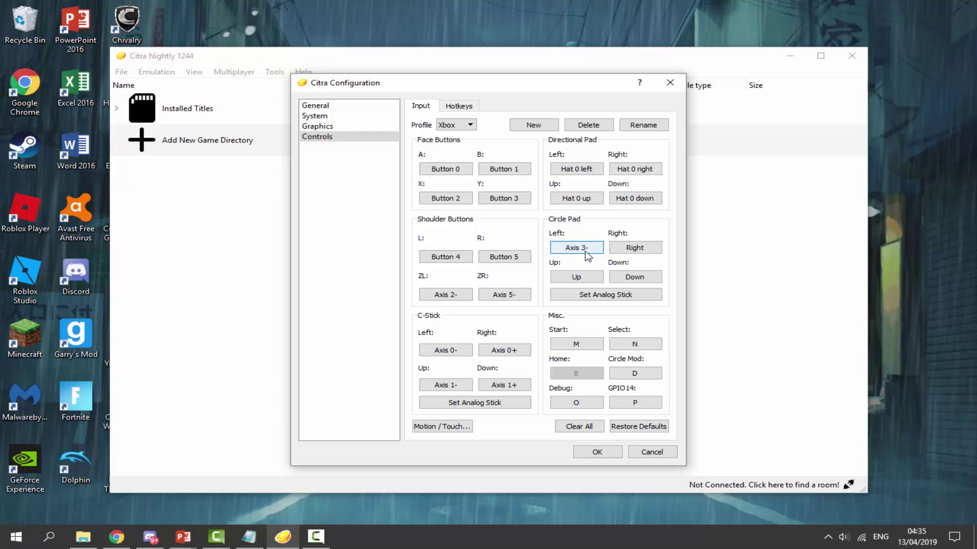
pyautogui.click(642, 249)
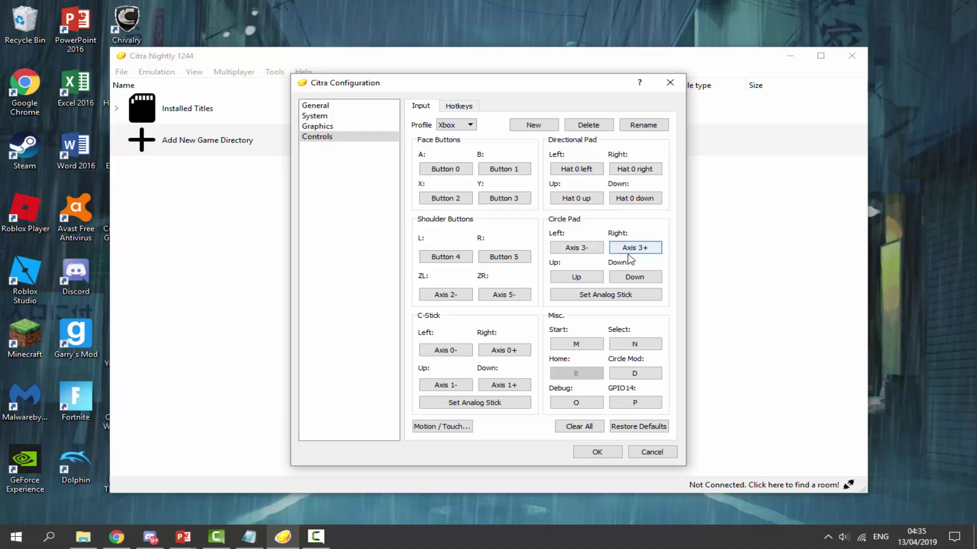
pyautogui.click(589, 279)
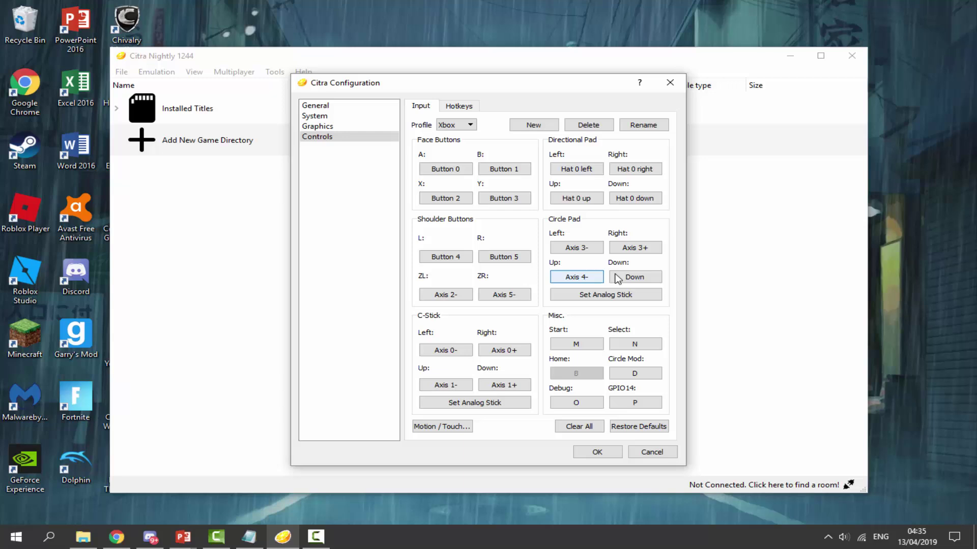
pyautogui.click(620, 277)
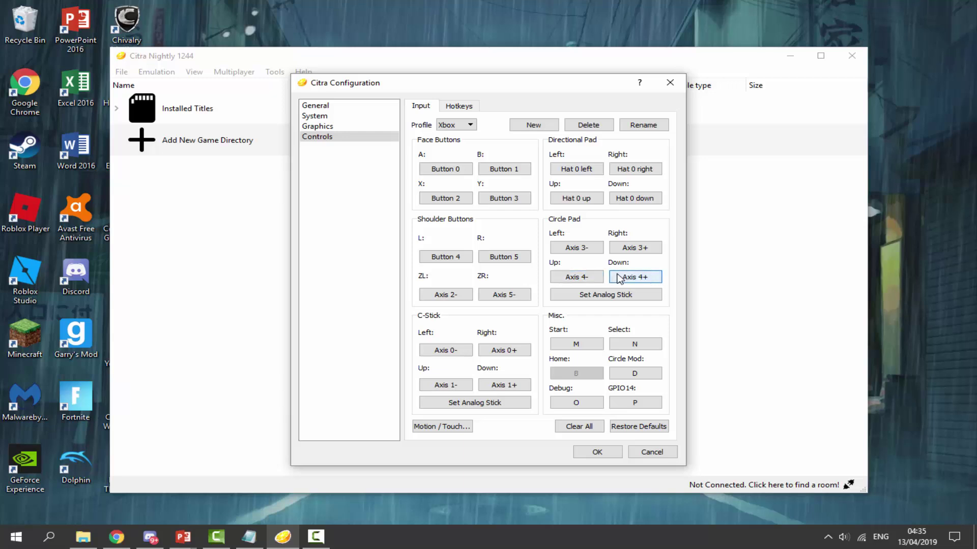
# Step: Map Start to Button 7, Select to Button 6 and Circle Mod to Button 8
pyautogui.click(573, 345)
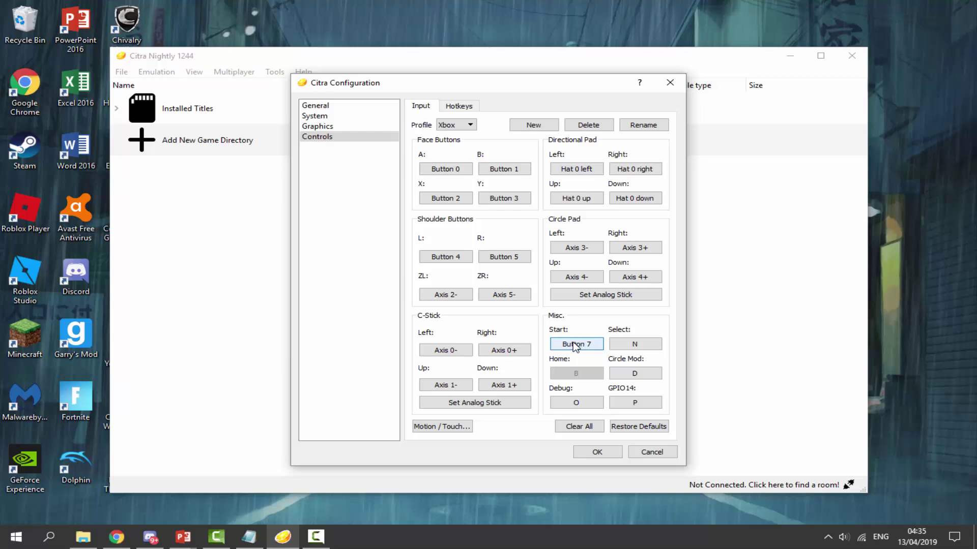
pyautogui.click(633, 345)
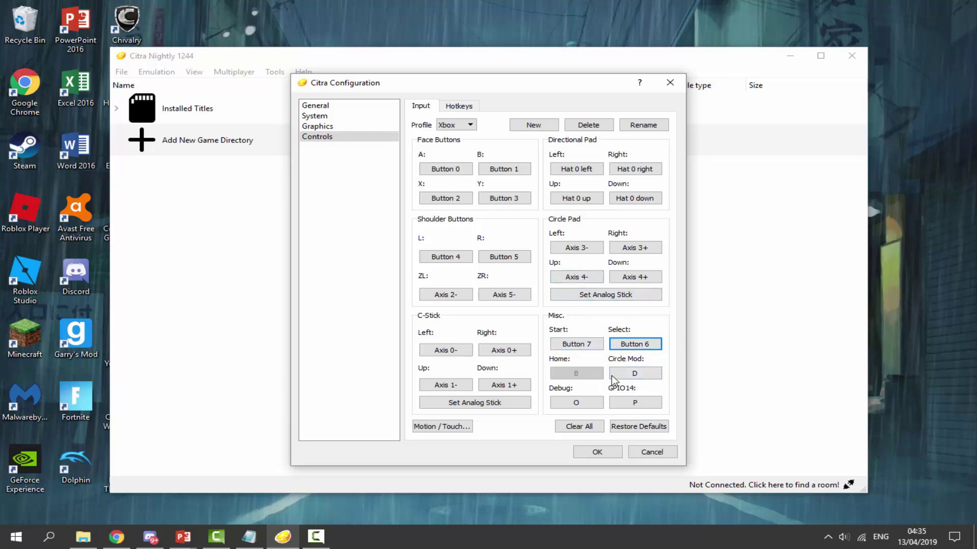
pyautogui.click(625, 376)
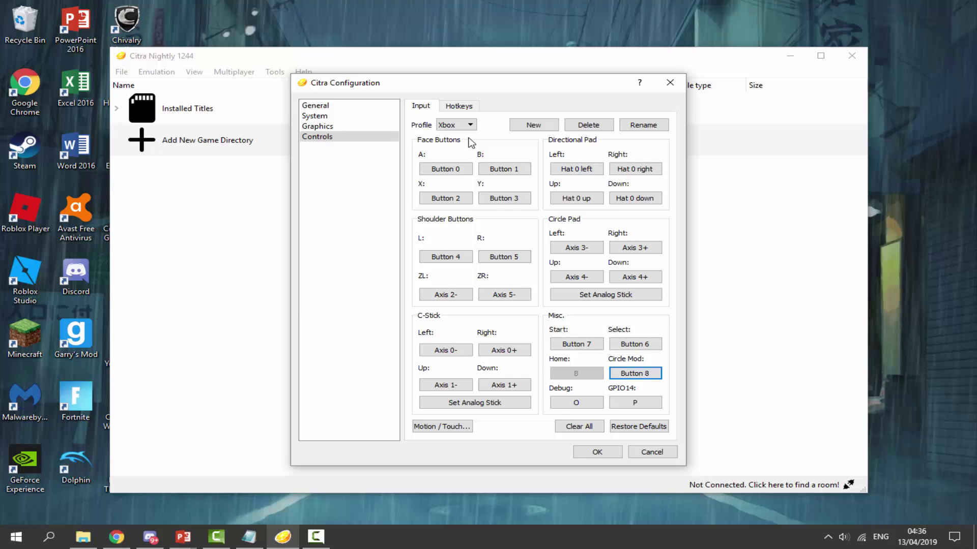
# Step: Keep the Xbox input profile selected and save the controller configuration
pyautogui.click(458, 125)
pyautogui.click(458, 125)
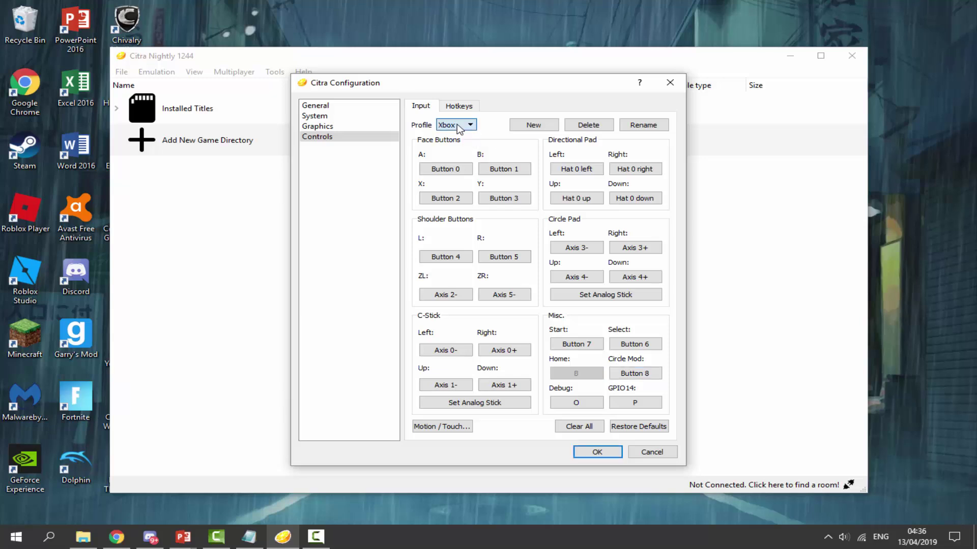
pyautogui.click(598, 453)
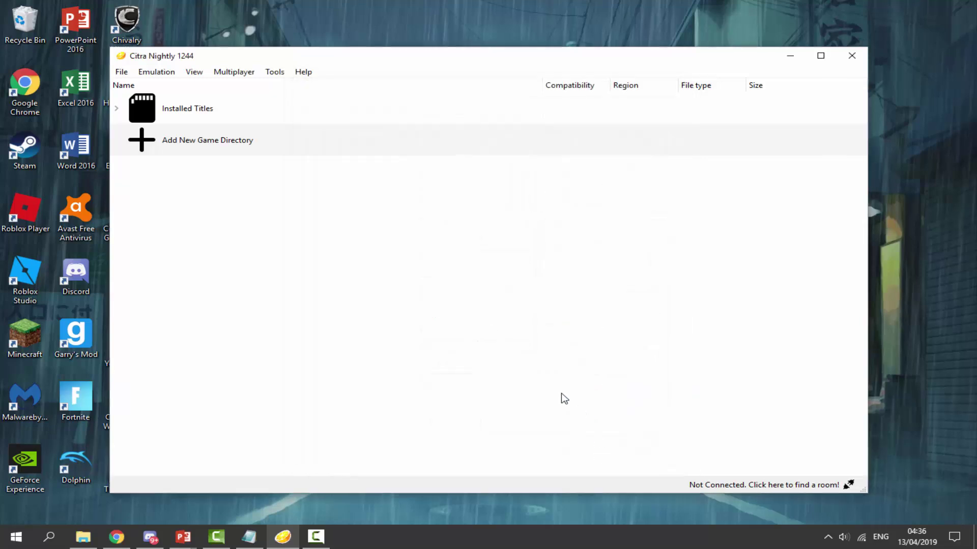
# Step: Reopen the Controls configuration, check the selected input profile and its mappings, and close it with the Xbox profile kept
pyautogui.click(156, 72)
pyautogui.click(182, 168)
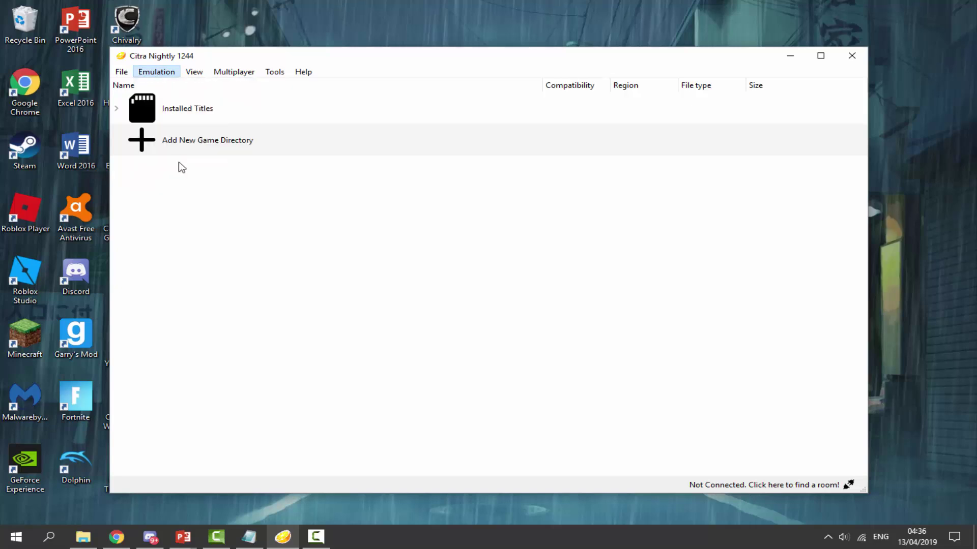
pyautogui.click(328, 137)
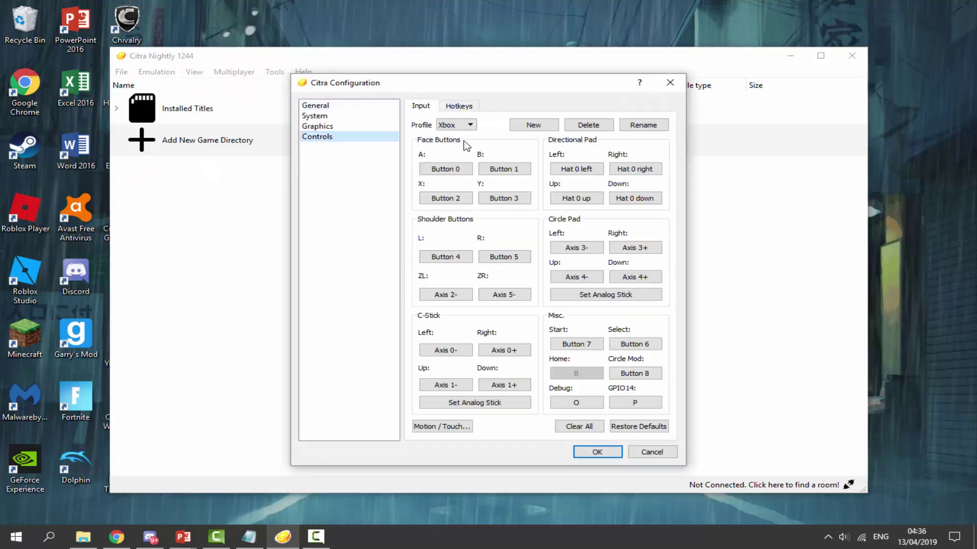
pyautogui.click(461, 126)
pyautogui.click(461, 127)
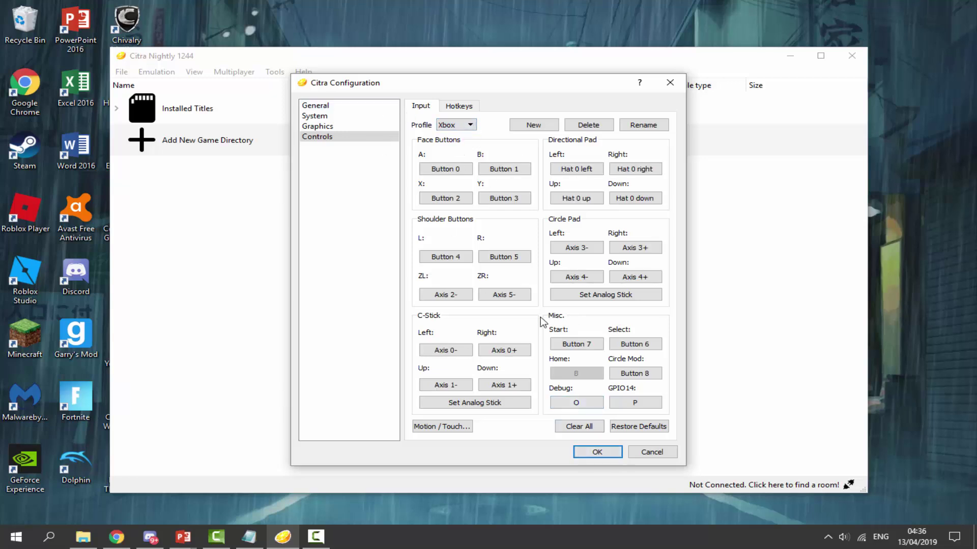
pyautogui.click(585, 453)
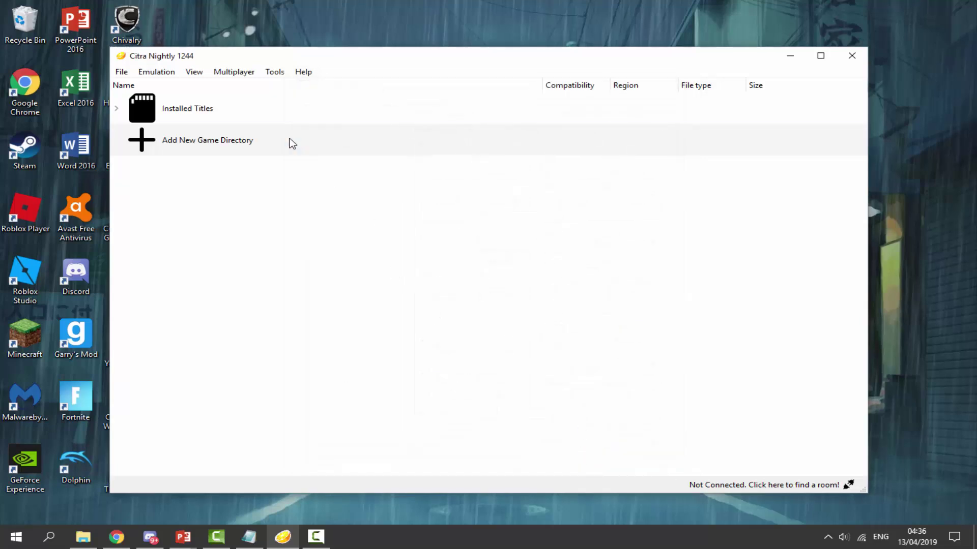
# Step: Launch the recently used game file Shovel Knight Treasure Trove Decrypted For Citra.cxi
pyautogui.click(121, 72)
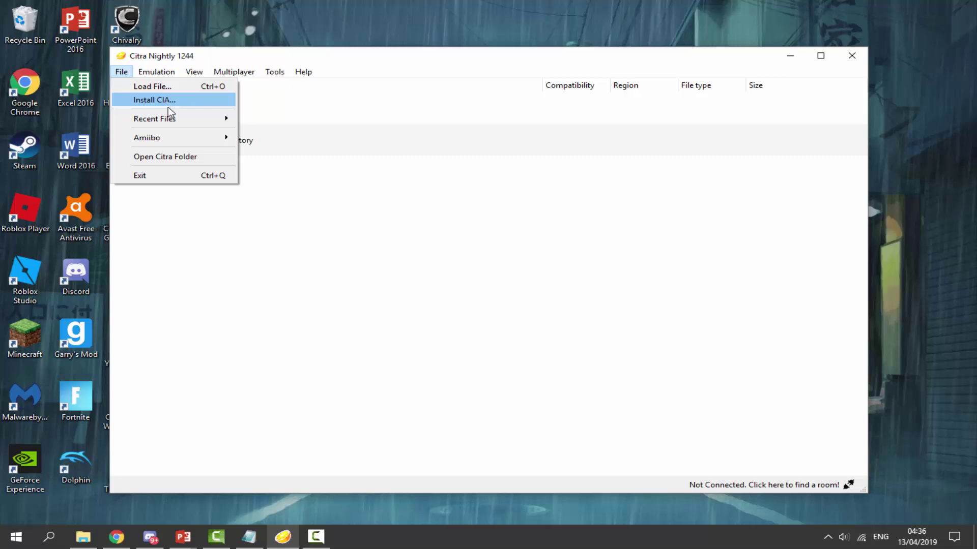
pyautogui.moveTo(169, 120)
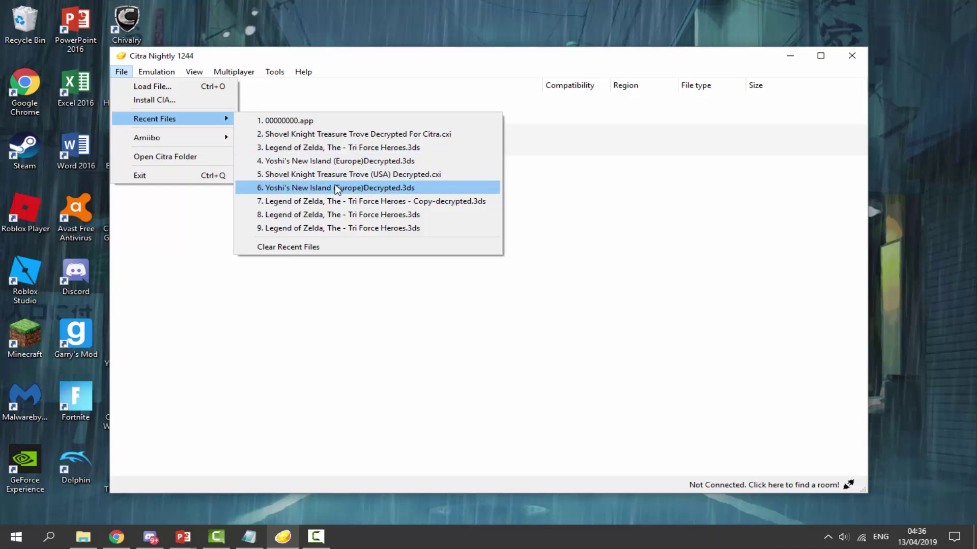
pyautogui.click(349, 135)
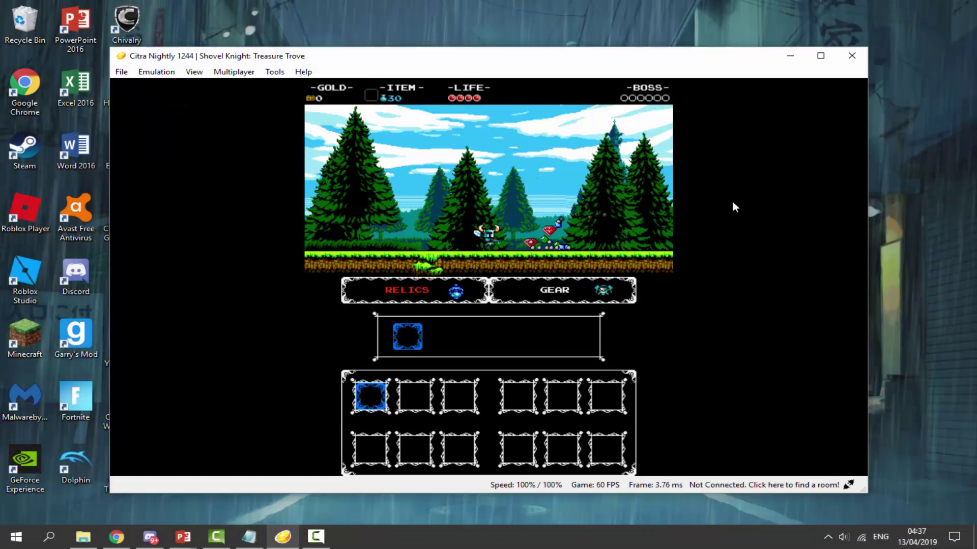
# Step: Test the controls in Shovel Knight by moving the knight rightward through the forest level, past the raised platforms
pyautogui.press('Right')
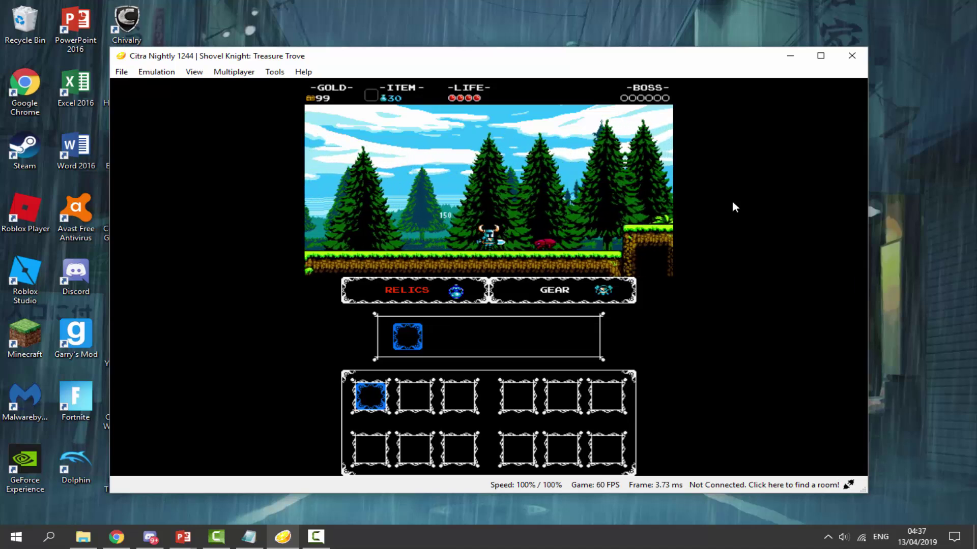
pyautogui.press('Right')
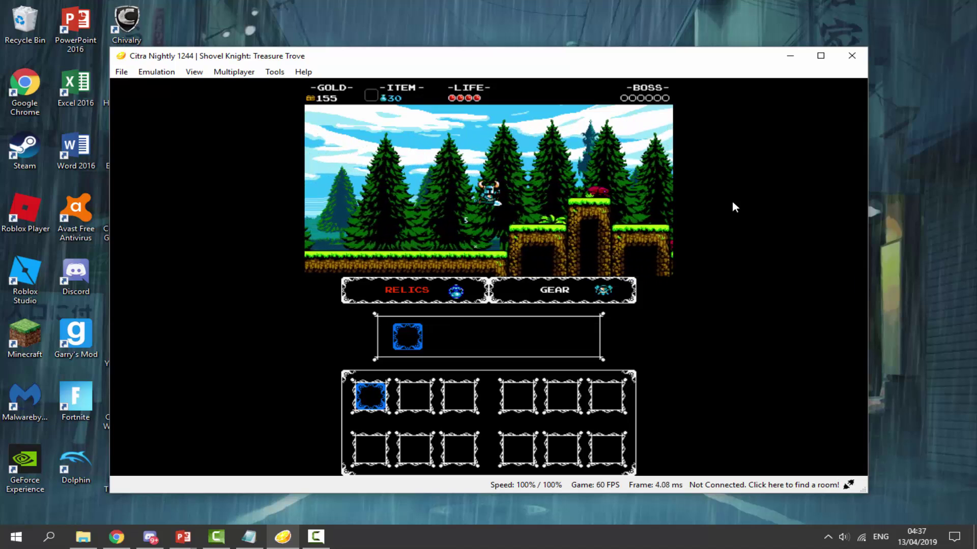
pyautogui.press('Right')
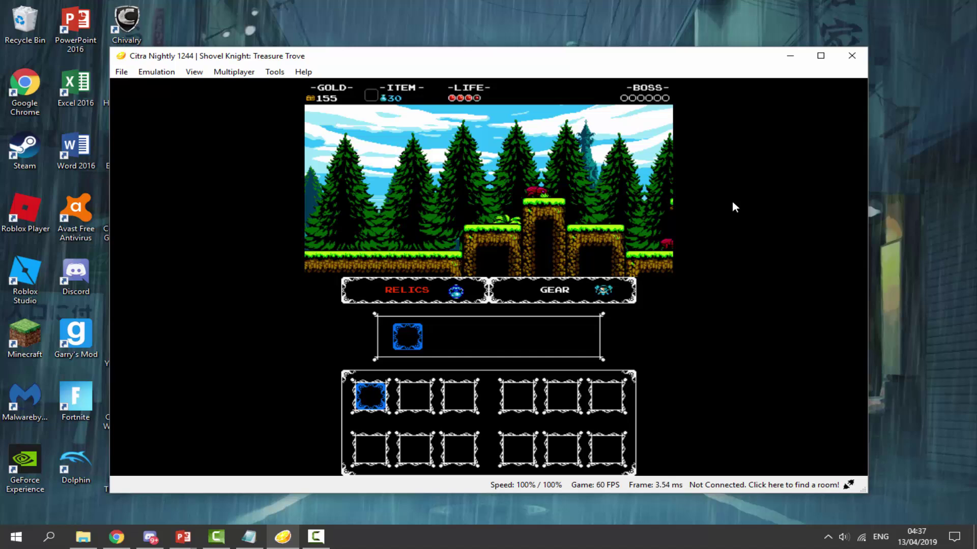
pyautogui.press('Right')
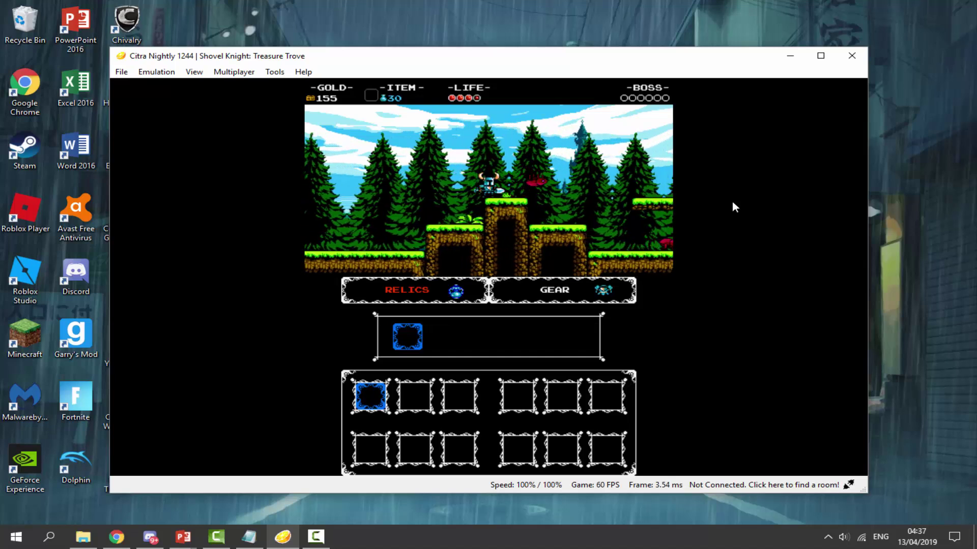
pyautogui.press('Right')
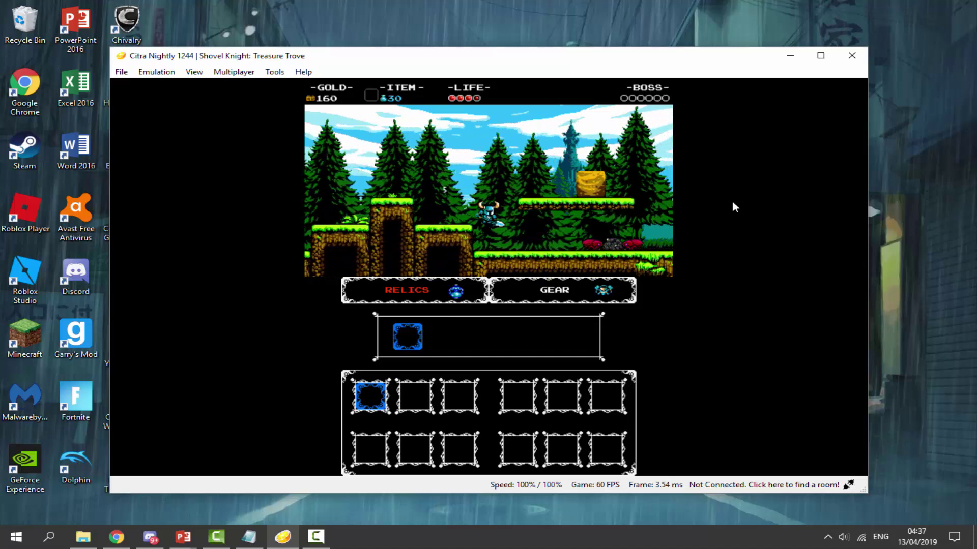
pyautogui.press('Right')
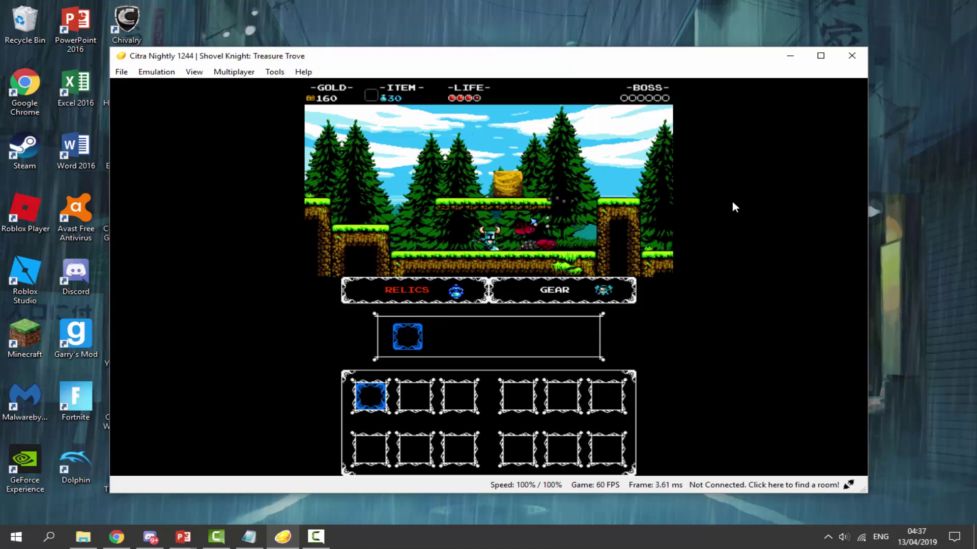
pyautogui.press('Right')
pyautogui.press('Right')
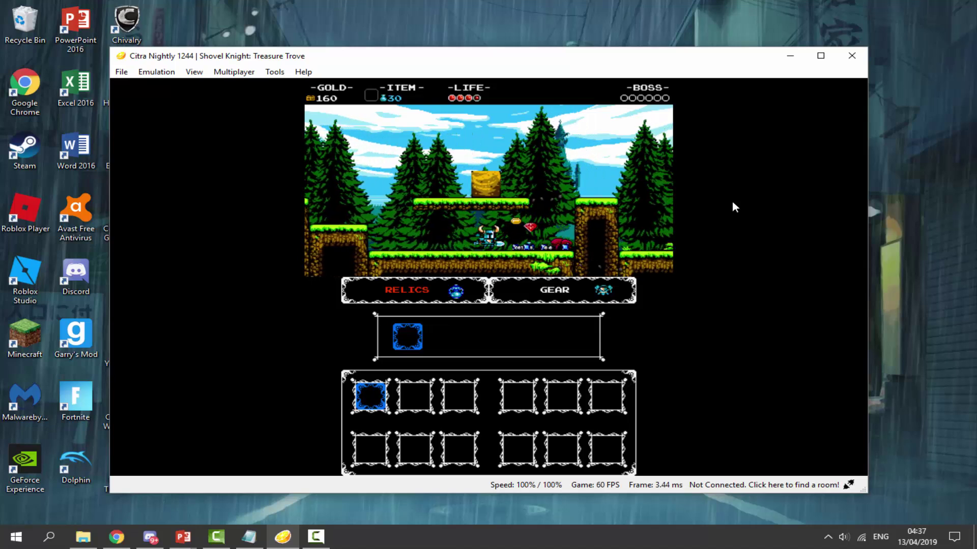